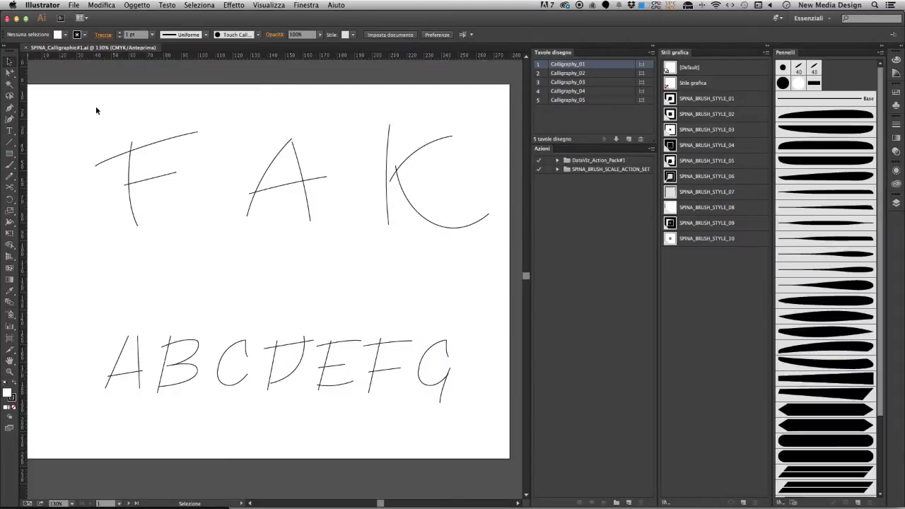
# Give F, A and K a thick calligraphic brush, with different brushes on the F's three strokes
pyautogui.moveTo(97, 110); pyautogui.dragTo(498, 272)
pyautogui.click(822, 117)
pyautogui.scroll(5, 47, 196)
pyautogui.click(283, 113)
pyautogui.click(825, 129)
pyautogui.click(188, 269)
pyautogui.click(826, 130)
pyautogui.click(290, 211)
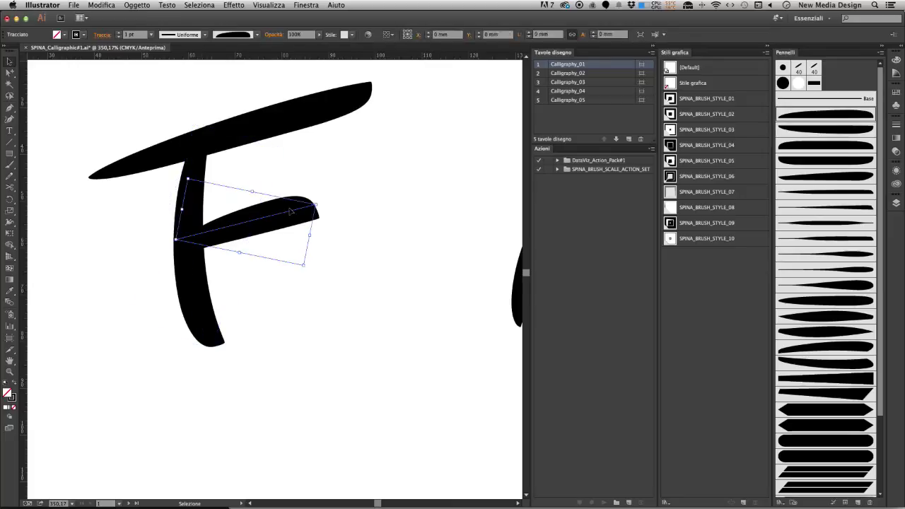
pyautogui.click(824, 147)
# Show the SPINA_BRUSH_SCALE_ACTION_SET actions in Button Mode and thicken the F with FATBOY_XXXL
pyautogui.moveTo(101, 370); pyautogui.dragTo(295, 142)
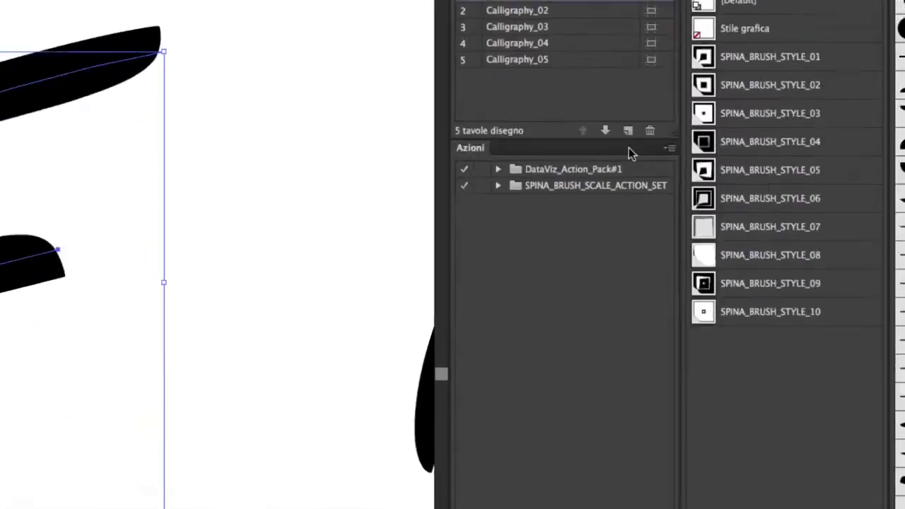
pyautogui.click(556, 171)
pyautogui.click(476, 193)
pyautogui.click(530, 228)
pyautogui.click(651, 150)
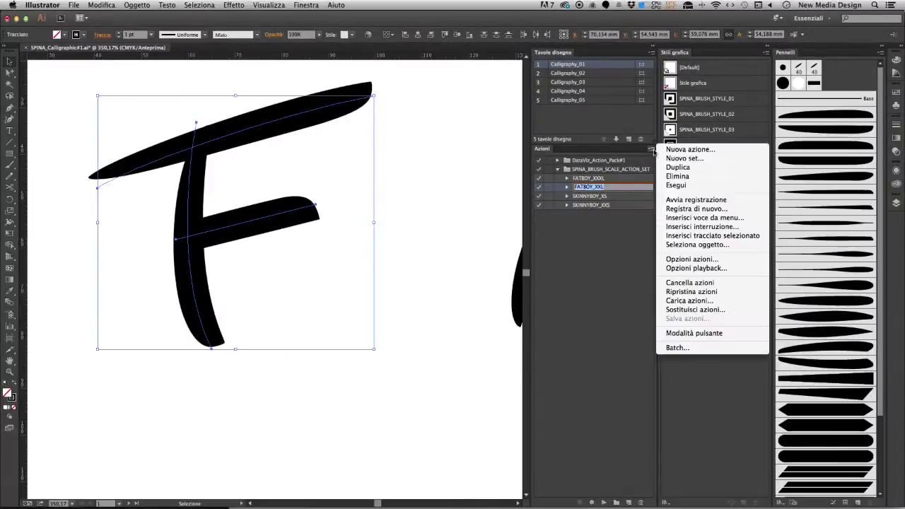
pyautogui.click(708, 335)
pyautogui.click(551, 197)
pyautogui.click(464, 237)
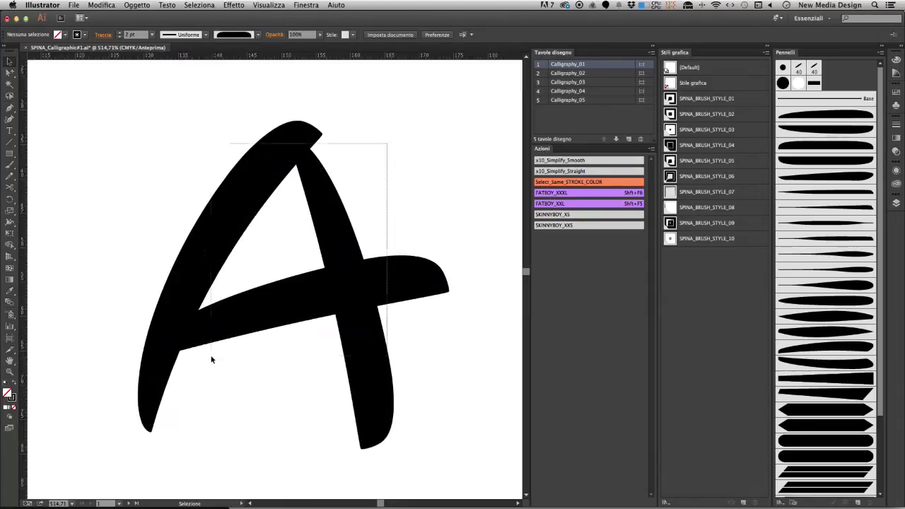
# Fatten the A's brush strokes, then thin them slightly with a scaling action
pyautogui.click(211, 340)
pyautogui.click(551, 192)
pyautogui.click(552, 215)
pyautogui.click(471, 242)
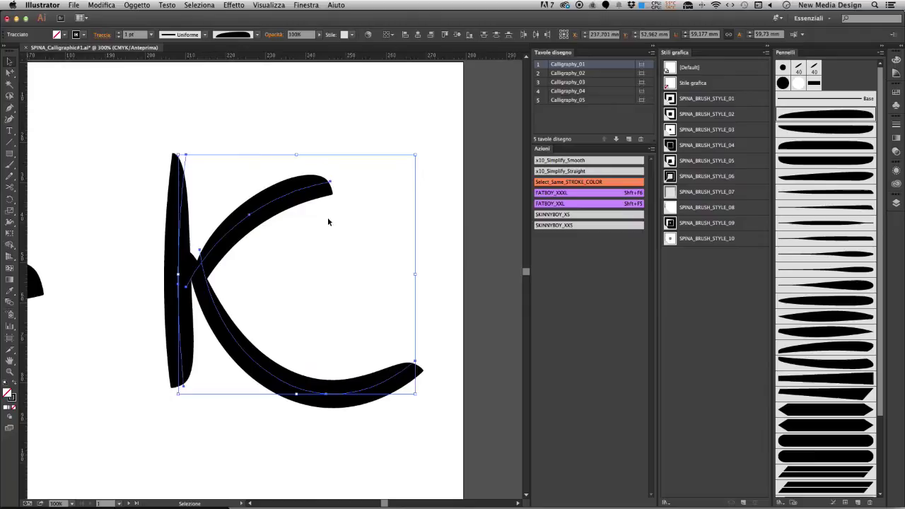
# Give the K's stem a different brush and thicken the whole K with FATBOY_XXL
pyautogui.click(182, 268)
pyautogui.click(804, 162)
pyautogui.click(269, 216)
pyautogui.click(318, 400)
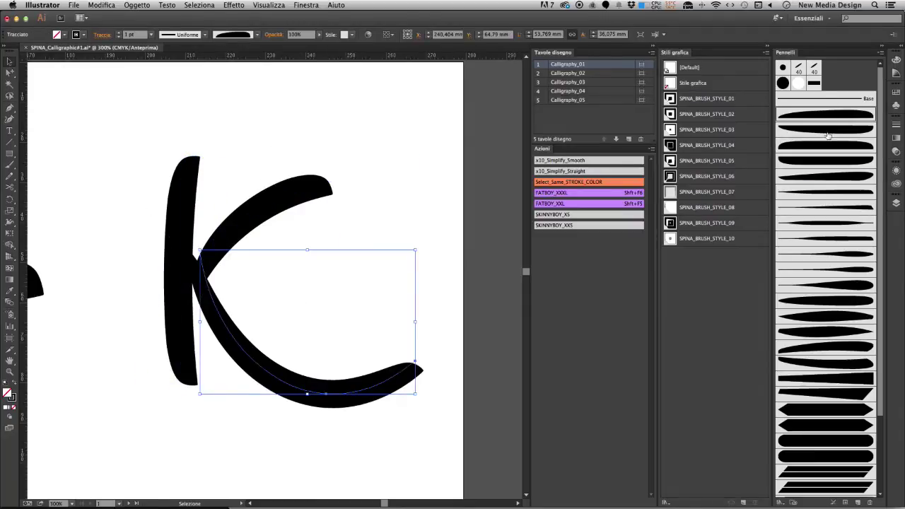
pyautogui.moveTo(418, 177); pyautogui.dragTo(116, 366)
pyautogui.click(568, 203)
pyautogui.click(318, 320)
pyautogui.scroll(-4, 317, 320)
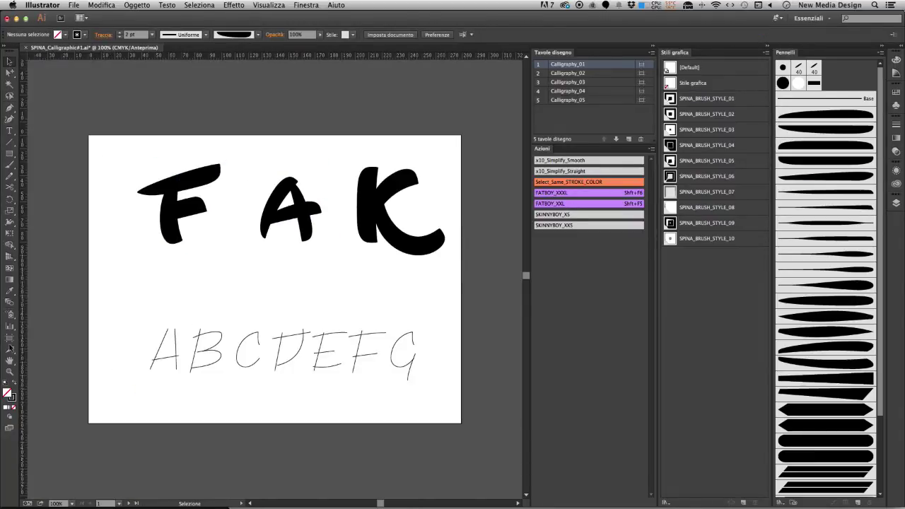
# Try several calligraphic brushes on the ABCDEFG letters and settle on a bolder angular one
pyautogui.scroll(3, 354, 338)
pyautogui.moveTo(384, 324); pyautogui.dragTo(416, 325)
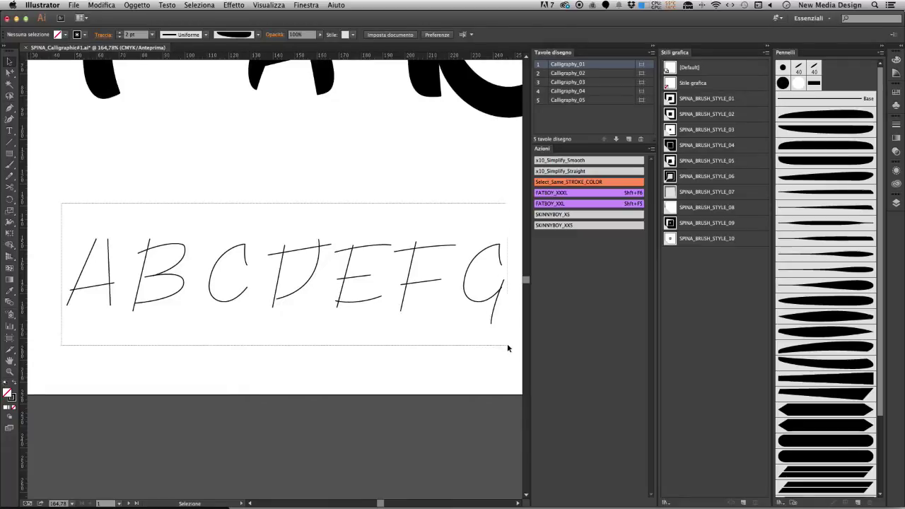
pyautogui.moveTo(507, 348); pyautogui.dragTo(507, 347)
pyautogui.scroll(-5, 846, 392)
pyautogui.click(841, 412)
pyautogui.click(828, 395)
pyautogui.click(833, 350)
pyautogui.click(832, 334)
pyautogui.click(826, 409)
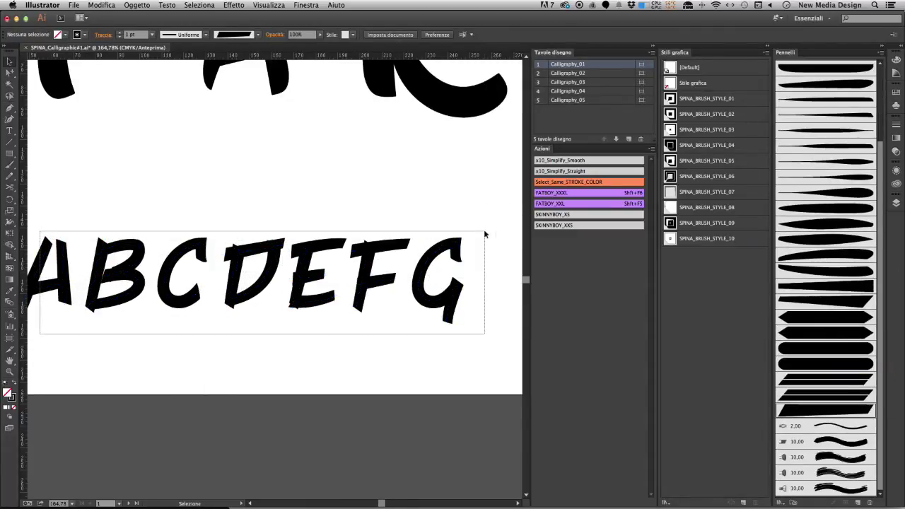
# Thicken the letters with FATBOY_XXL, then thin them with SKINNYBOY_XS
pyautogui.click(562, 204)
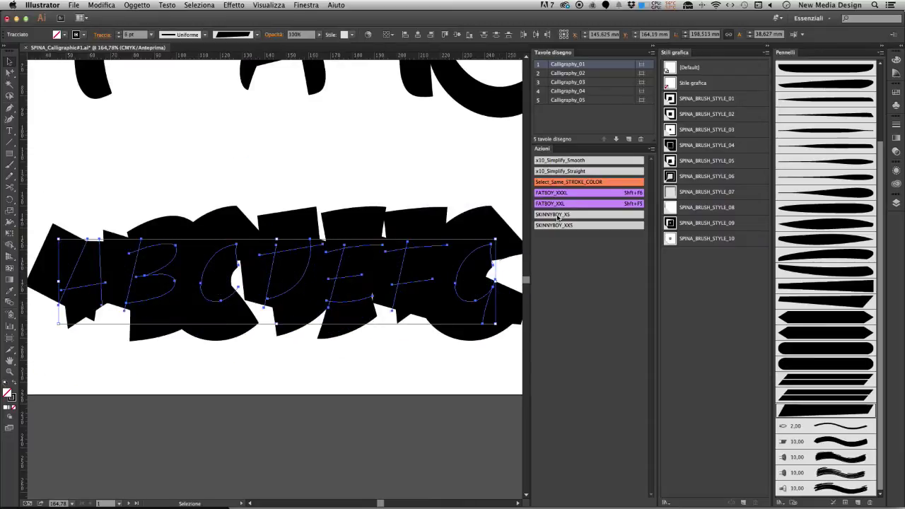
pyautogui.click(559, 214)
pyautogui.click(81, 209)
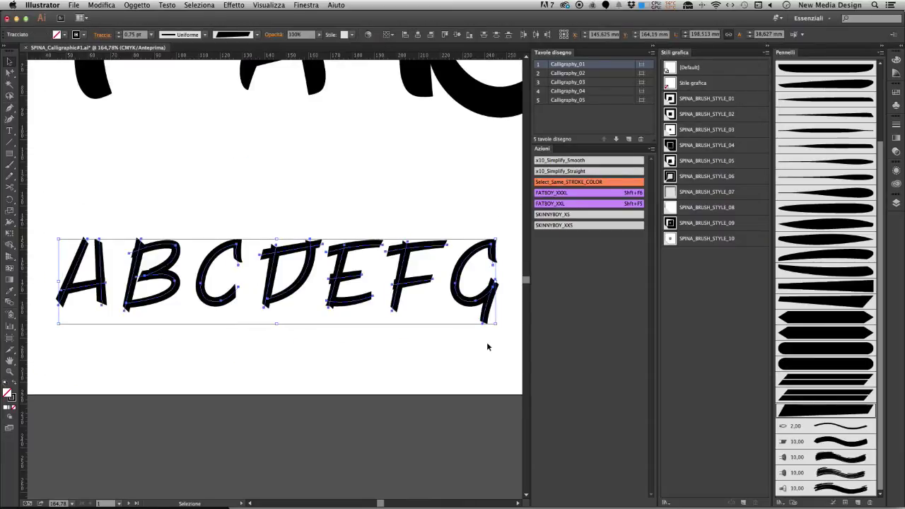
pyautogui.moveTo(313, 299); pyautogui.dragTo(411, 180)
# Give all RAT strokes on Calligraphy_02 a thick calligraphic brush and thicken them with a FATBOY action
pyautogui.doubleClick(538, 74)
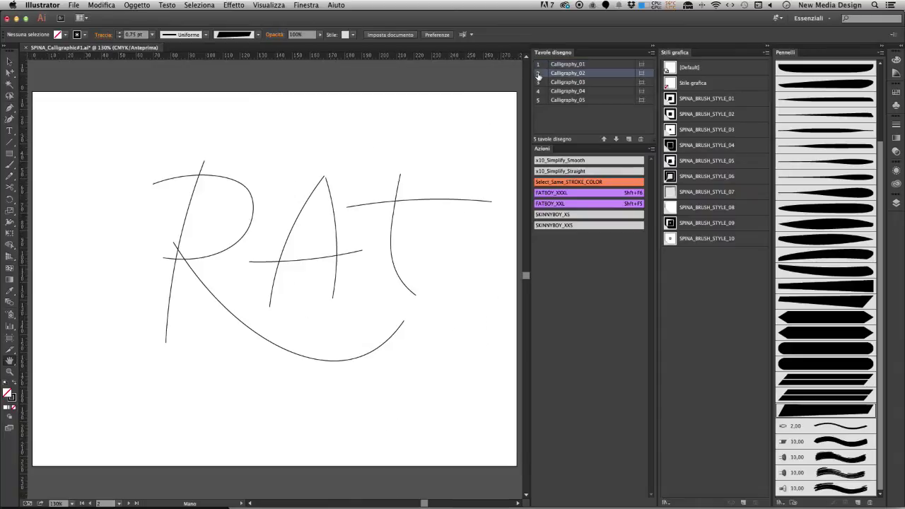
pyautogui.press('super+a')
pyautogui.click(829, 146)
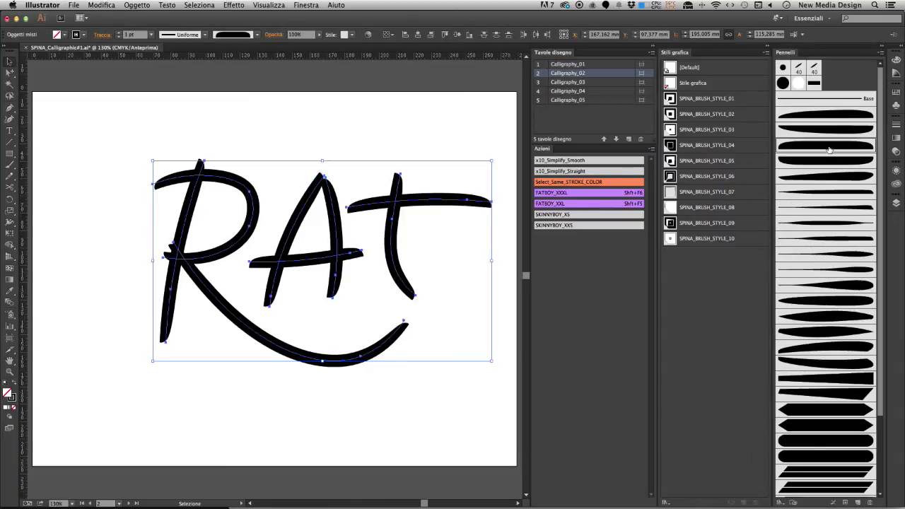
pyautogui.click(559, 204)
# With Group Selection, give the R's lower curve and top stroke different, heavier brushes
pyautogui.click(239, 312)
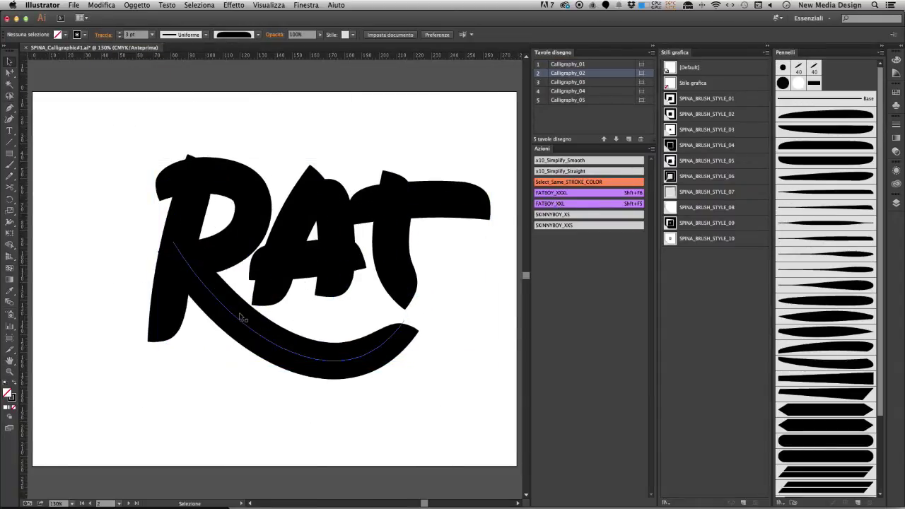
pyautogui.click(828, 180)
pyautogui.click(8, 73)
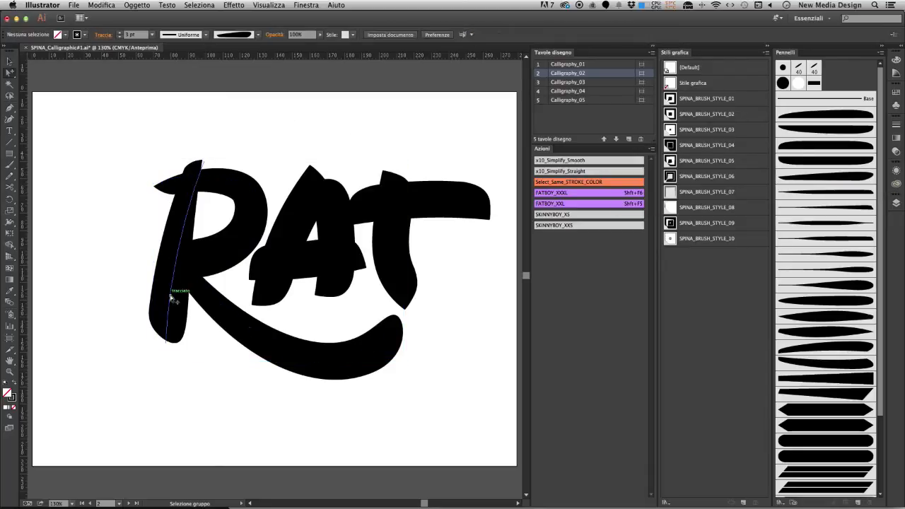
pyautogui.click(339, 352)
pyautogui.click(828, 129)
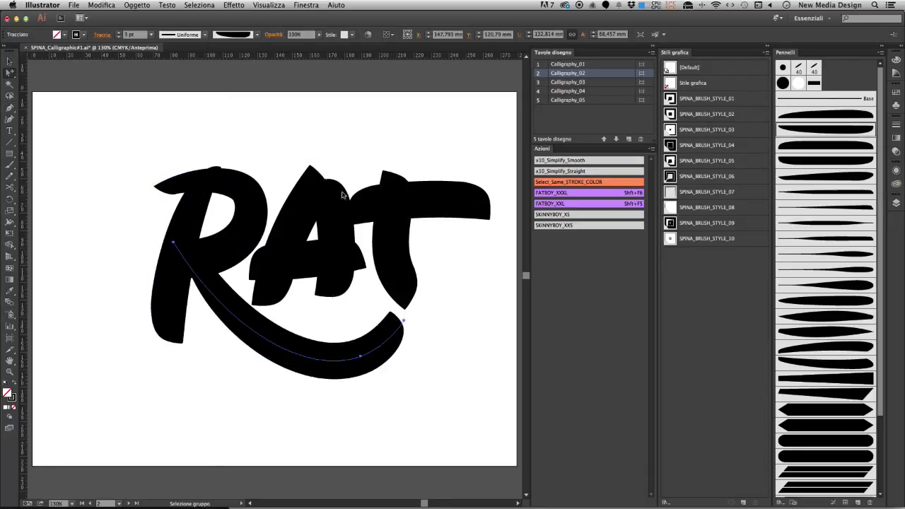
pyautogui.click(856, 165)
pyautogui.click(828, 145)
# Give the A's left stroke a thinner calligraphic brush
pyautogui.click(442, 205)
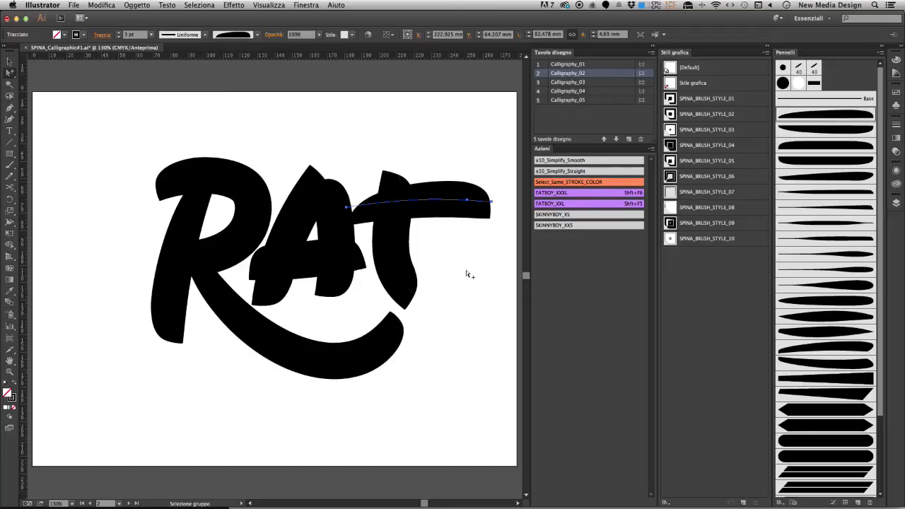
pyautogui.click(323, 194)
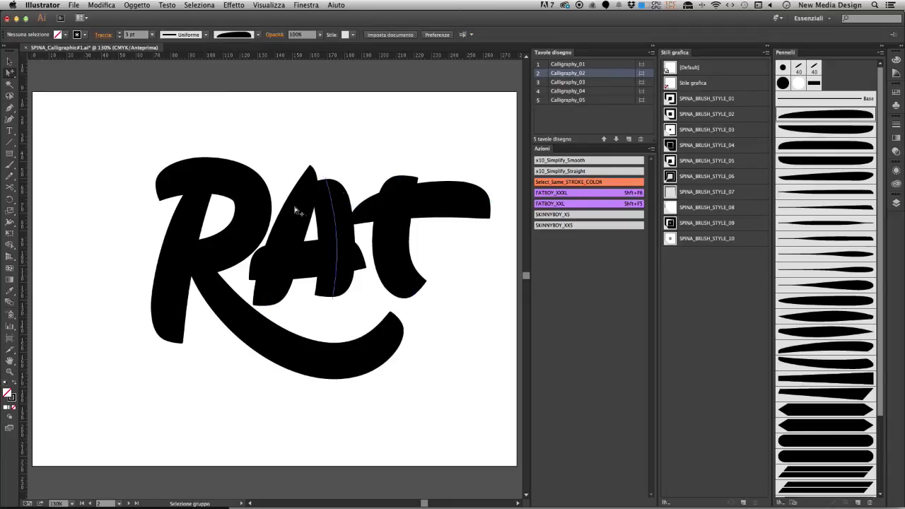
pyautogui.click(812, 131)
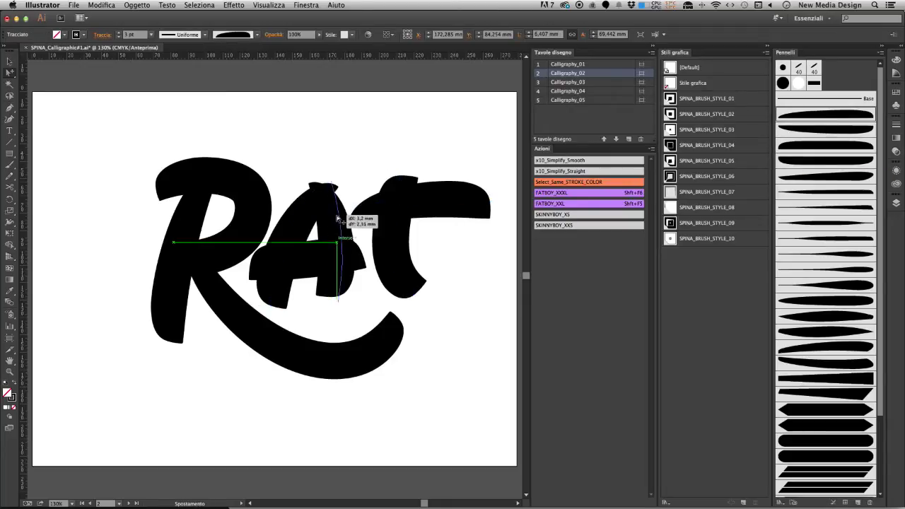
pyautogui.click(474, 349)
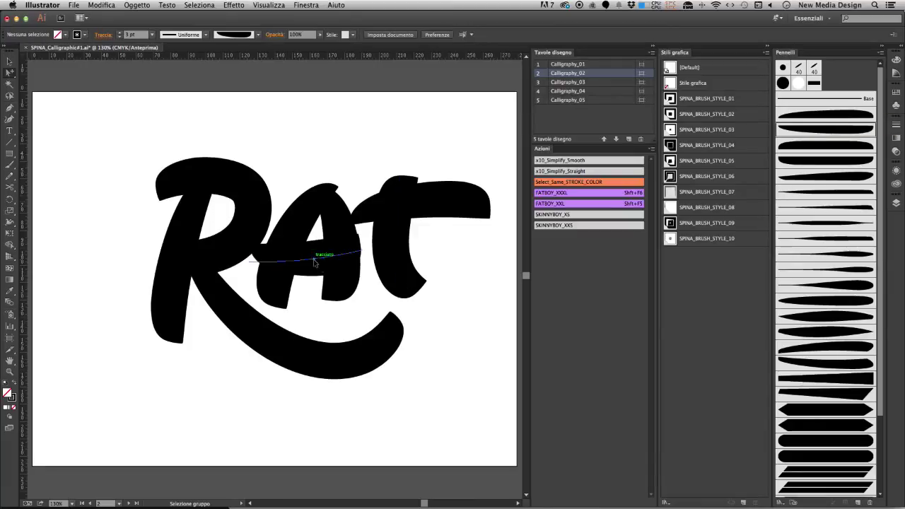
pyautogui.doubleClick(540, 83)
# Give the y's upper and right strokes the thick SPINA_Calligraphic_04 brush
pyautogui.moveTo(463, 340); pyautogui.dragTo(463, 339)
pyautogui.press('v')
pyautogui.click(264, 182)
pyautogui.click(845, 201)
pyautogui.click(327, 259)
pyautogui.click(843, 201)
pyautogui.click(297, 368)
# Apply an art brush to the long lower curve, flipped so its heavy end sits on the left
pyautogui.scroll(-2, 285, 373)
pyautogui.scroll(-1, 284, 373)
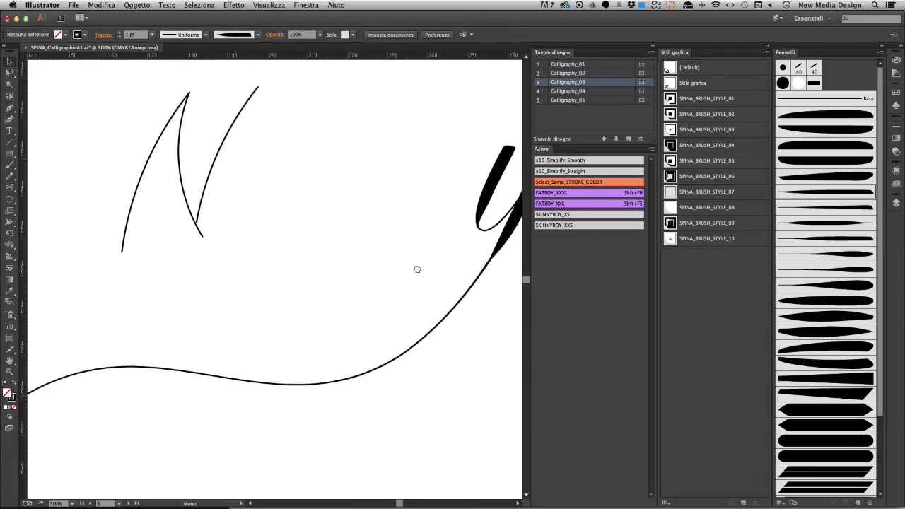
pyautogui.scroll(-1, 417, 268)
pyautogui.click(277, 290)
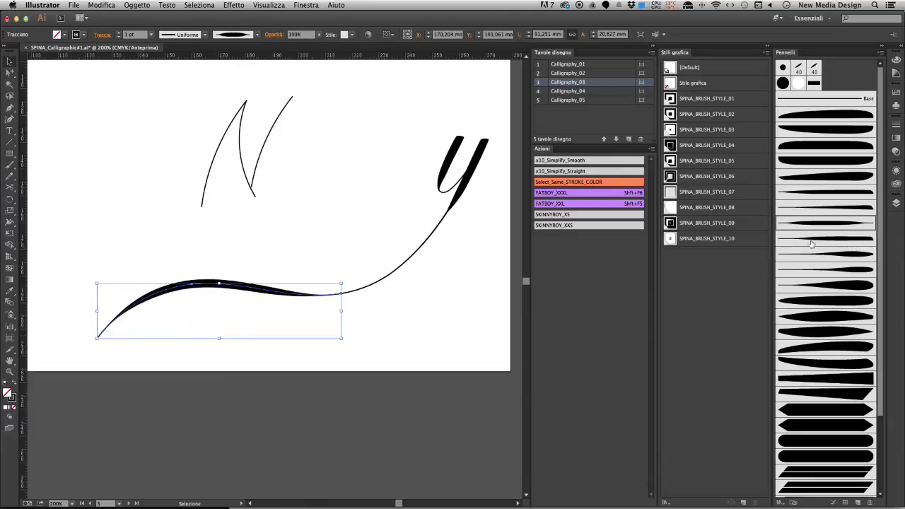
pyautogui.click(846, 503)
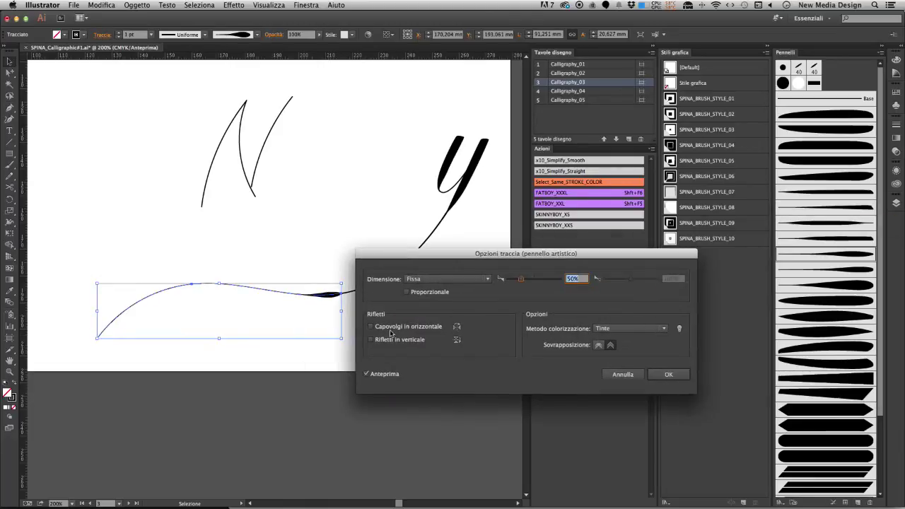
pyautogui.click(669, 374)
pyautogui.click(823, 286)
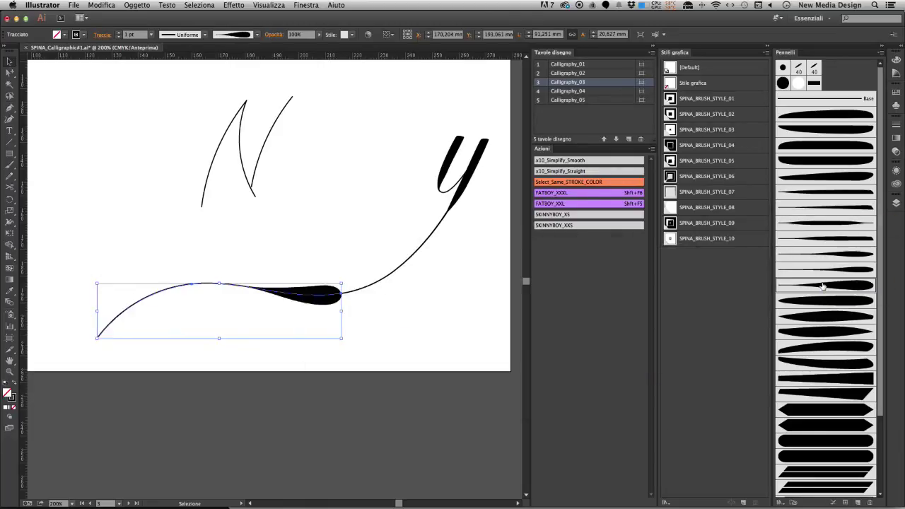
pyautogui.click(844, 502)
pyautogui.click(660, 378)
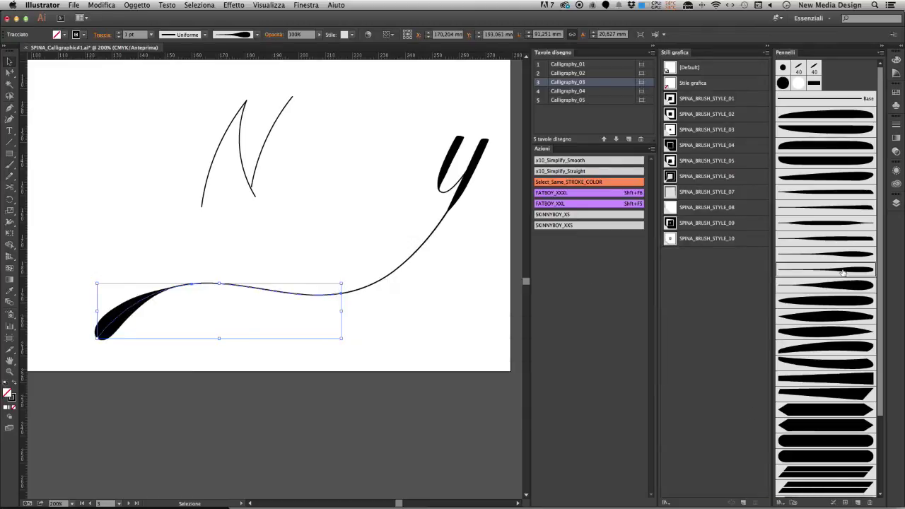
pyautogui.click(406, 280)
pyautogui.hscroll(-5, 350, 285)
pyautogui.scroll(3, 349, 285)
# Flip the lower thin loop's art brush stroke vertically in Stroke Options
pyautogui.click(210, 193)
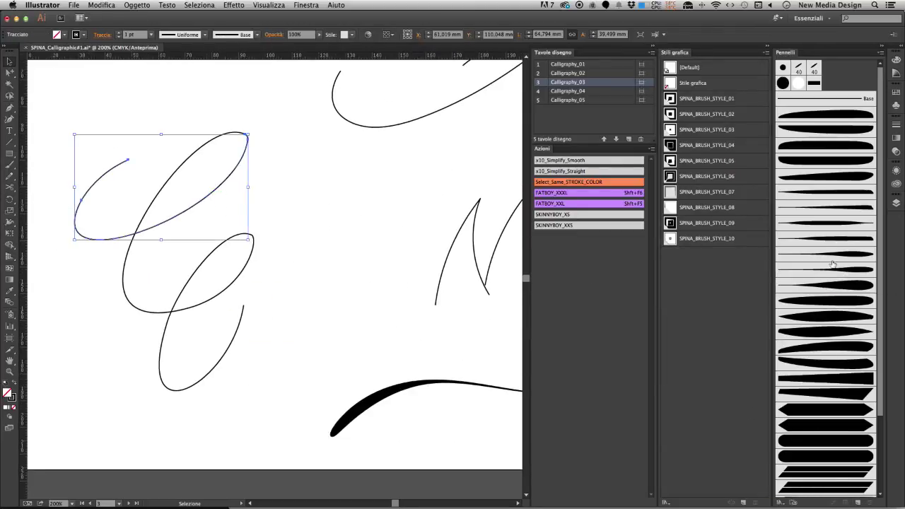
pyautogui.click(236, 333)
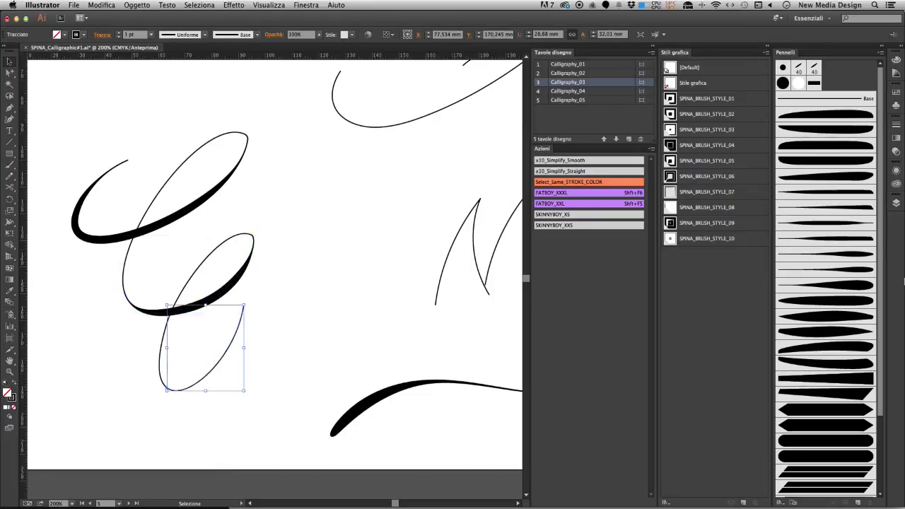
pyautogui.click(846, 502)
pyautogui.click(414, 340)
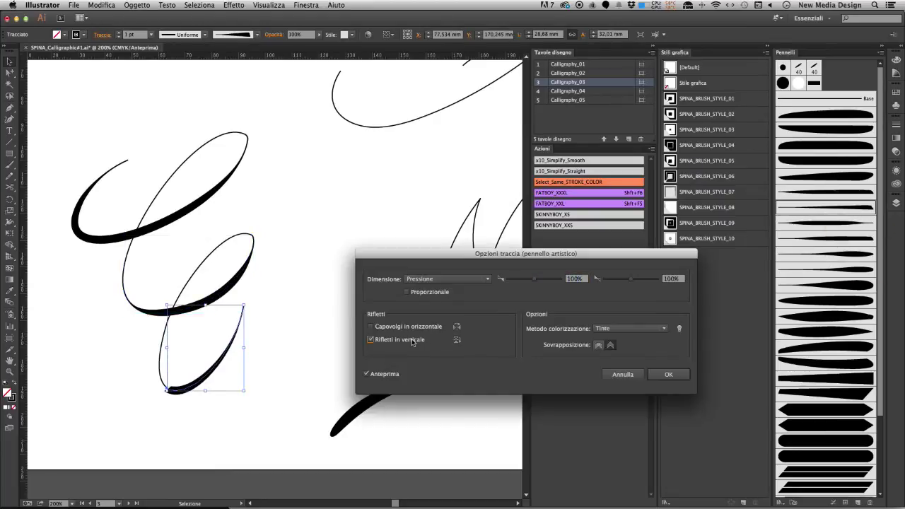
pyautogui.click(655, 376)
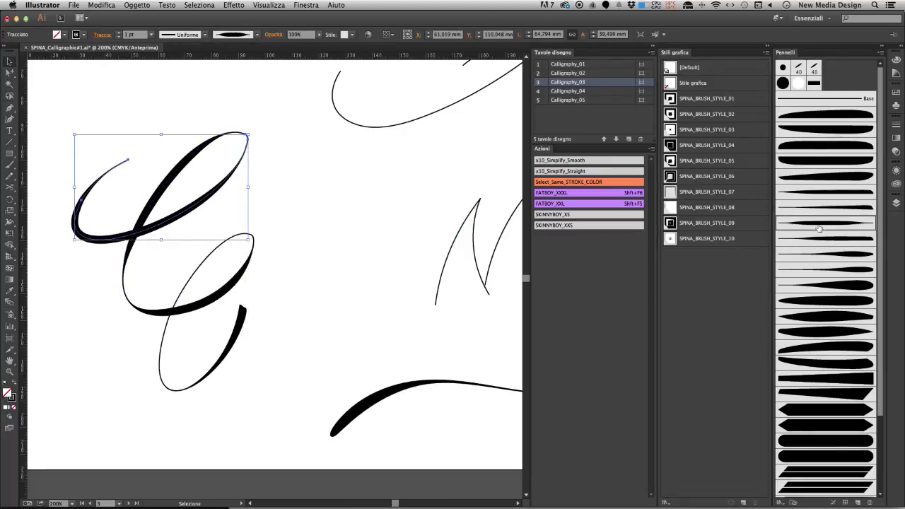
pyautogui.click(392, 256)
pyautogui.scroll(5, 391, 256)
pyautogui.hscroll(7, 386, 297)
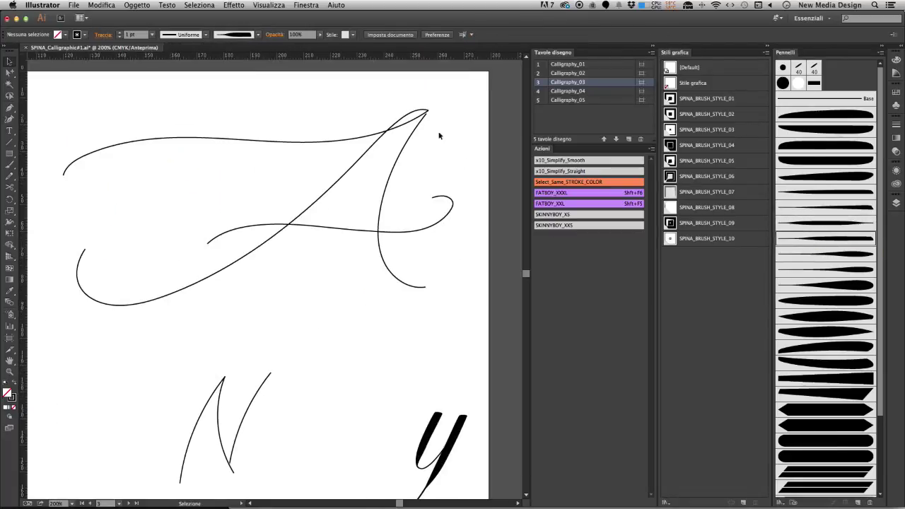
# Give the A's middle curve a tapered brush and its loop and leg a thick calligraphic brush
pyautogui.click(428, 113)
pyautogui.click(346, 232)
pyautogui.click(837, 256)
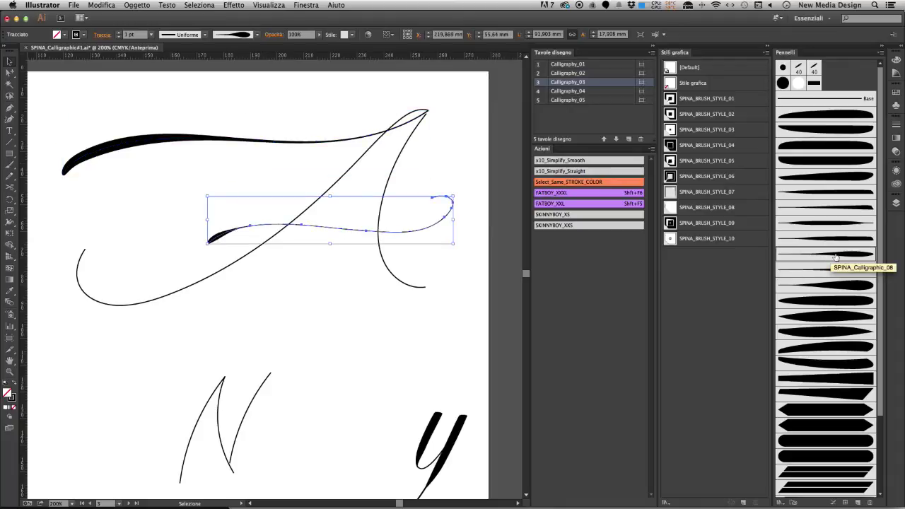
pyautogui.moveTo(178, 259); pyautogui.dragTo(421, 288)
pyautogui.click(826, 208)
pyautogui.click(200, 285)
# Give the A's diagonal and right leg thick calligraphic brushes, and the crossbar a thinner tapered brush
pyautogui.click(813, 227)
pyautogui.click(356, 345)
pyautogui.click(379, 233)
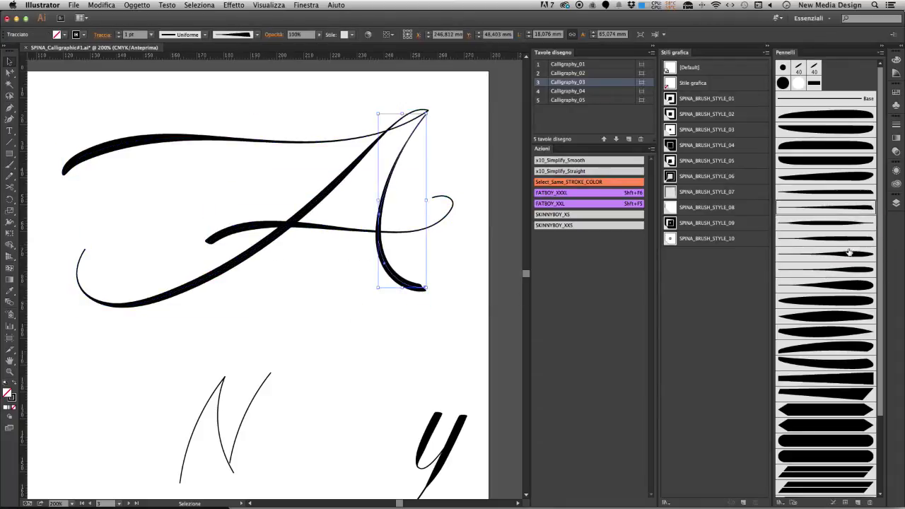
pyautogui.click(825, 207)
pyautogui.click(346, 230)
pyautogui.click(375, 315)
pyautogui.click(324, 231)
pyautogui.click(851, 245)
pyautogui.click(846, 503)
pyautogui.press('Return')
pyautogui.click(360, 352)
# Try several calligraphic brushes on the N strokes, ending with a fine calligraphic brush
pyautogui.scroll(-5, 335, 310)
pyautogui.moveTo(345, 229); pyautogui.dragTo(171, 362)
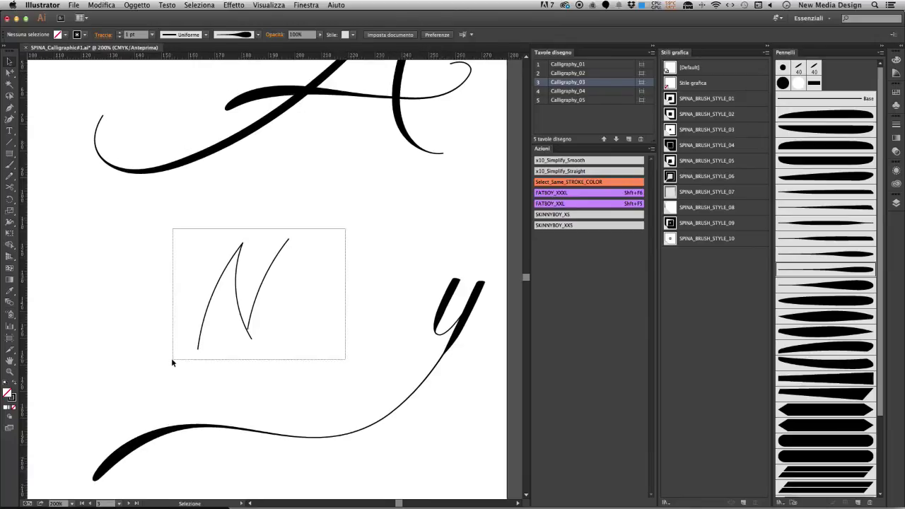
pyautogui.click(828, 315)
pyautogui.click(816, 332)
pyautogui.click(822, 365)
pyautogui.click(831, 394)
pyautogui.click(573, 225)
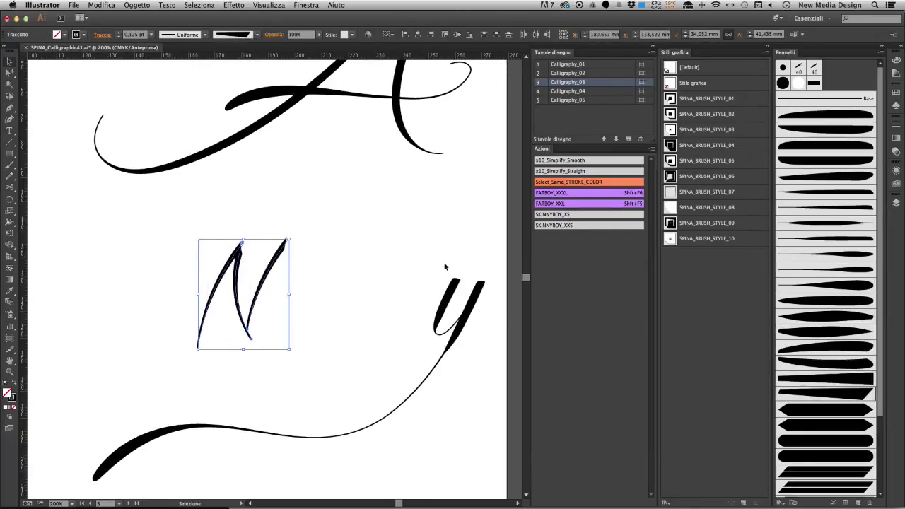
pyautogui.click(388, 270)
# Fit the artboard in the window, then display the PULP OFF artboard Calligraphy_04
pyautogui.moveTo(388, 270); pyautogui.dragTo(428, 270)
pyautogui.doubleClick(9, 360)
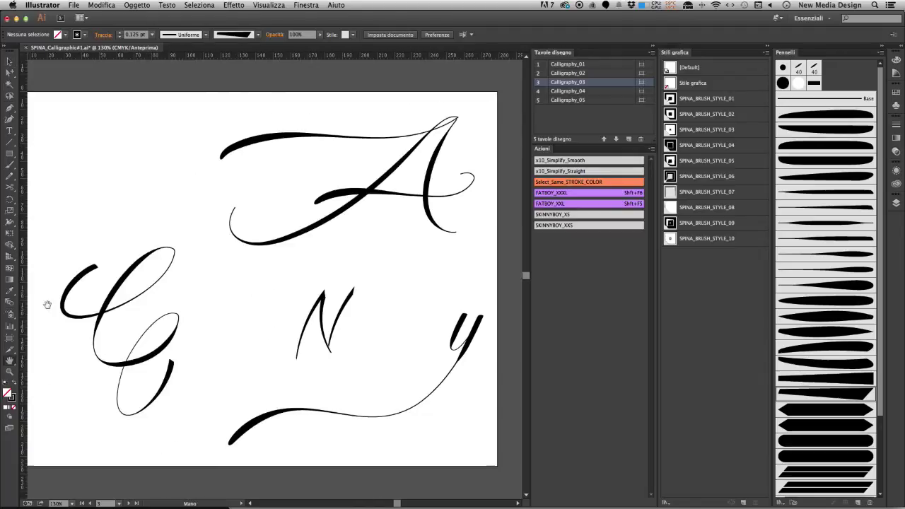
pyautogui.doubleClick(538, 92)
# Try several brushes on the PULP letters, ending with an angular calligraphic brush
pyautogui.moveTo(121, 279); pyautogui.dragTo(123, 280)
pyautogui.scroll(-5, 826, 283)
pyautogui.click(826, 396)
pyautogui.click(825, 364)
pyautogui.click(821, 348)
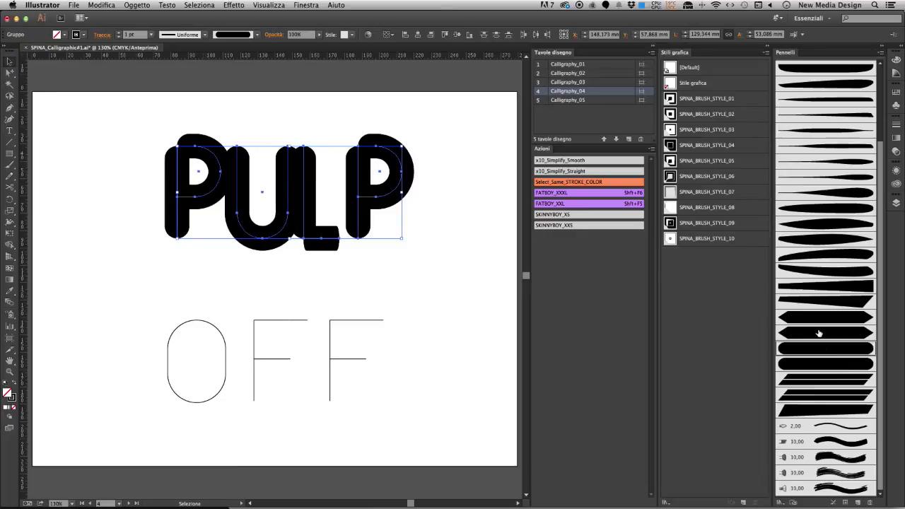
pyautogui.click(816, 317)
pyautogui.click(813, 302)
pyautogui.click(812, 287)
# Run FATBOY_XXL and SKINNYBOY on PULP, then give it a striped double-line brush
pyautogui.moveTo(424, 137); pyautogui.dragTo(117, 270)
pyautogui.click(560, 204)
pyautogui.moveTo(445, 283); pyautogui.dragTo(152, 147)
pyautogui.click(559, 225)
pyautogui.moveTo(440, 139); pyautogui.dragTo(153, 283)
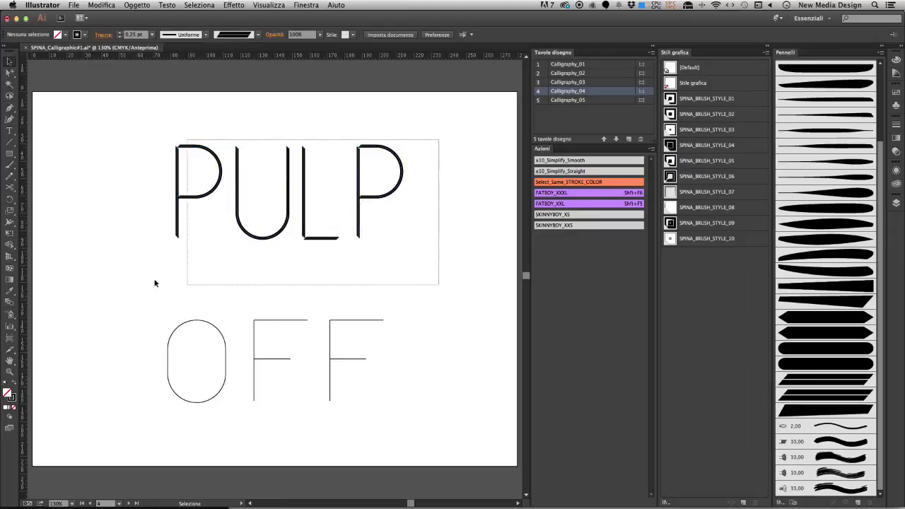
pyautogui.hotkey('shift', 'F5')
pyautogui.click(426, 275)
pyautogui.moveTo(458, 297); pyautogui.dragTo(170, 149)
pyautogui.click(826, 397)
# Restyle OFF with FATBOY_XXL, calligraphic and squared brushes, SKINNYBOY_XXS, then show Calligraphy_01
pyautogui.moveTo(377, 286); pyautogui.dragTo(146, 401)
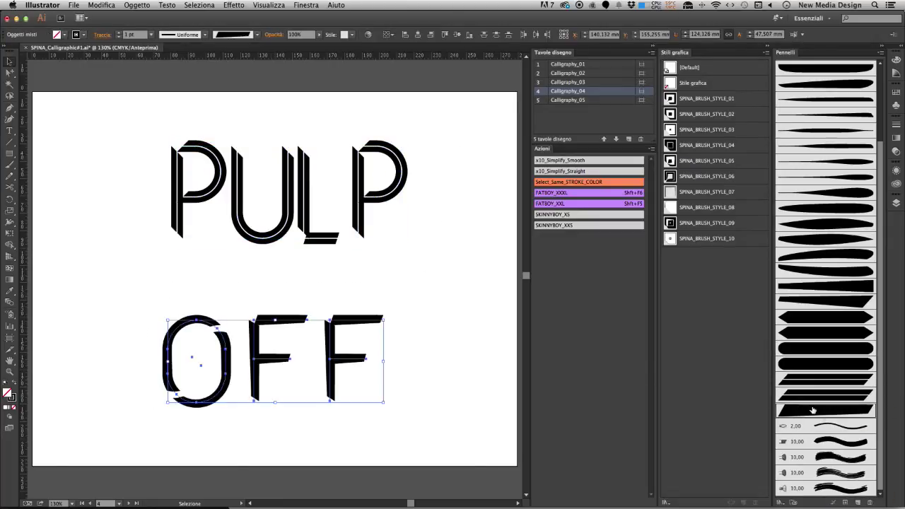
pyautogui.moveTo(434, 296); pyautogui.dragTo(161, 426)
pyautogui.click(568, 204)
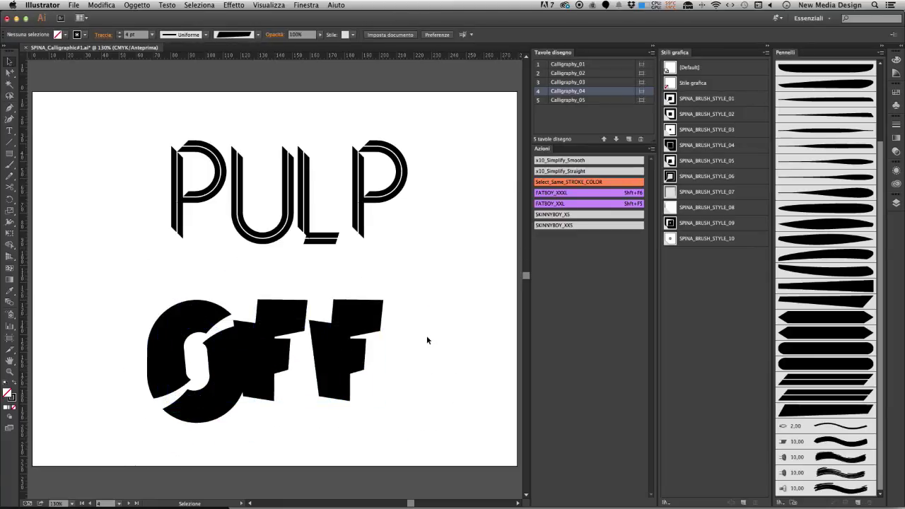
pyautogui.moveTo(440, 307); pyautogui.dragTo(243, 420)
pyautogui.click(824, 271)
pyautogui.click(826, 255)
pyautogui.click(832, 302)
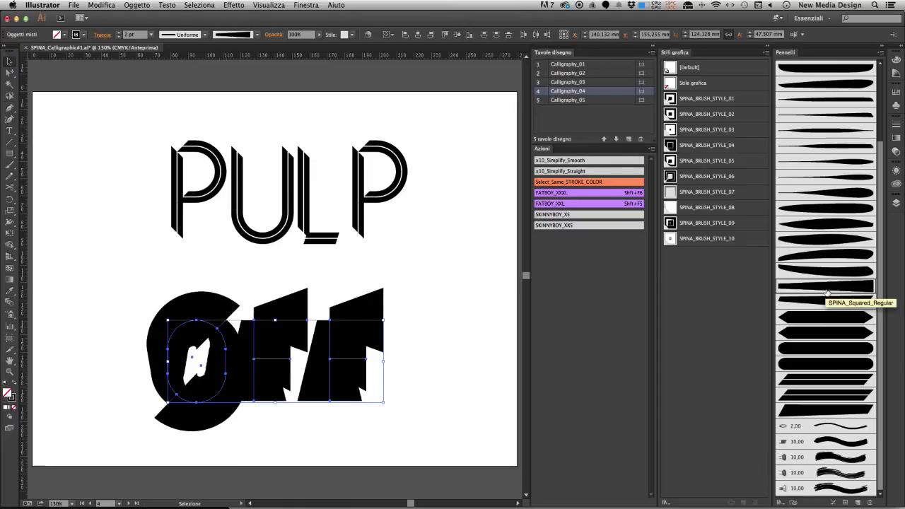
pyautogui.click(560, 226)
pyautogui.moveTo(429, 293); pyautogui.dragTo(177, 404)
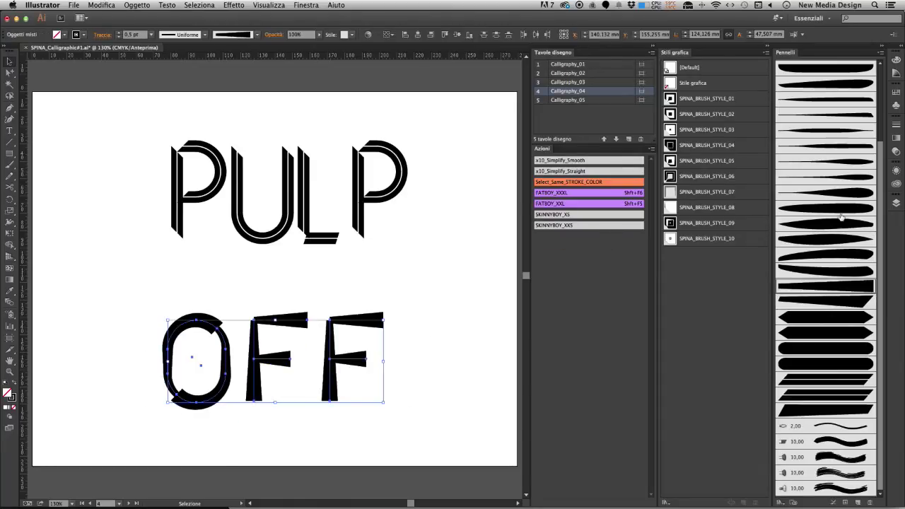
pyautogui.click(461, 394)
pyautogui.doubleClick(538, 64)
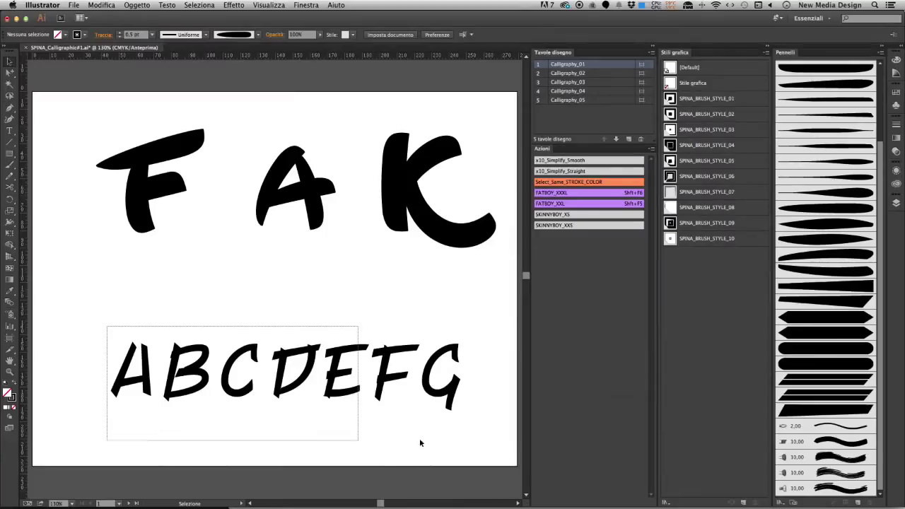
# Cycle the ABCDEFG letters through SPINA_BRUSH_STYLE_10 down to SPINA_BRUSH_STYLE_01
pyautogui.moveTo(420, 443); pyautogui.dragTo(396, 392)
pyautogui.click(707, 239)
pyautogui.click(707, 222)
pyautogui.click(707, 207)
pyautogui.click(697, 177)
pyautogui.click(697, 161)
pyautogui.click(697, 145)
pyautogui.click(697, 130)
pyautogui.click(697, 113)
pyautogui.click(697, 98)
# Apply another graphic style and the SKINNYBOY_XS action to the ABCDEFG letters
pyautogui.click(705, 240)
pyautogui.click(582, 215)
pyautogui.moveTo(474, 306); pyautogui.dragTo(93, 423)
pyautogui.click(582, 214)
pyautogui.moveTo(472, 290); pyautogui.dragTo(115, 433)
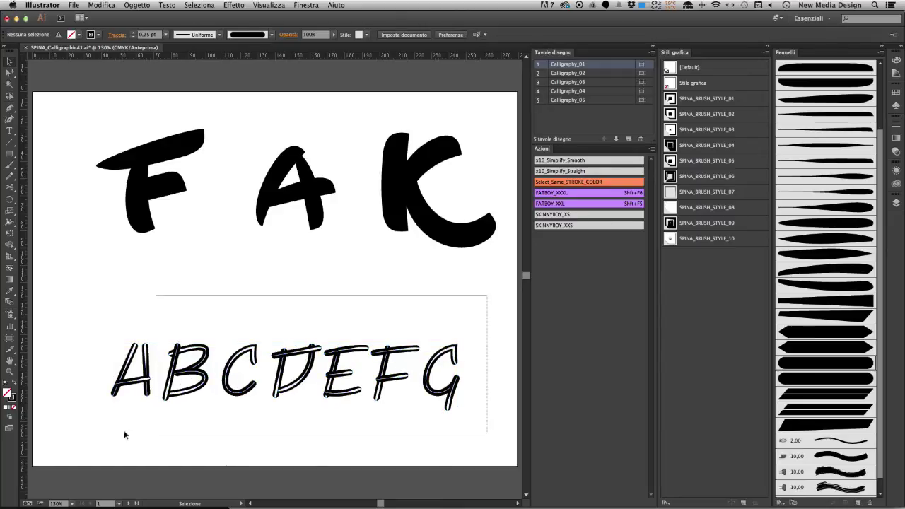
# Try SPINA_BRUSH_STYLE_08, thick black strokes and a SKINNYBOY action on ABCDEFG
pyautogui.click(570, 214)
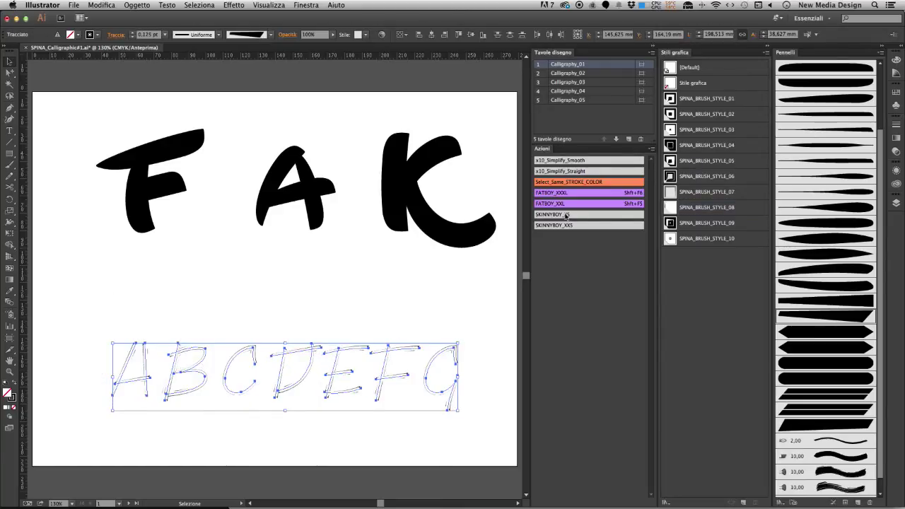
pyautogui.click(474, 315)
pyautogui.moveTo(114, 430); pyautogui.dragTo(112, 432)
pyautogui.click(570, 193)
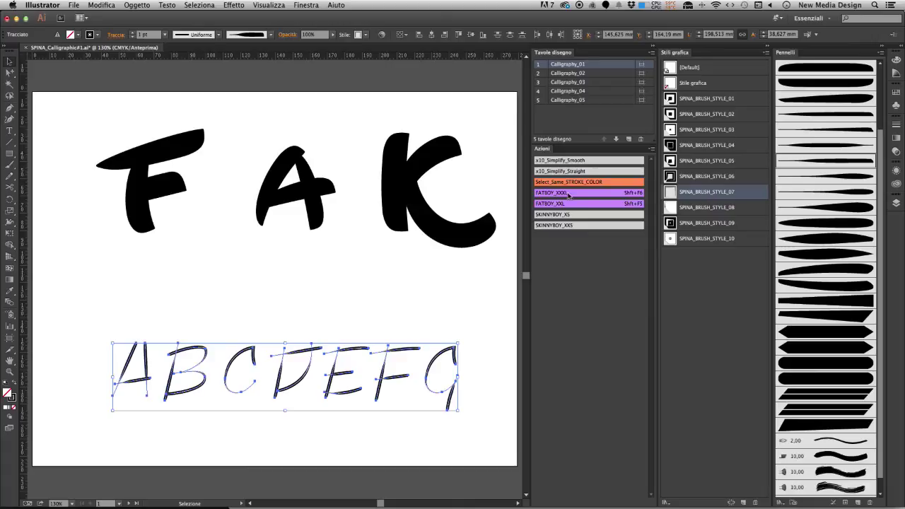
pyautogui.moveTo(456, 290); pyautogui.dragTo(115, 421)
pyautogui.click(700, 176)
pyautogui.click(563, 216)
pyautogui.click(474, 306)
# Alternate SPINA_BRUSH_STYLE_04, 03 and 02 with SKINNYBOY actions, settling on the double-outline style
pyautogui.moveTo(126, 433)
pyautogui.mouseDown()
pyautogui.moveTo(495, 319)
pyautogui.moveTo(106, 431)
pyautogui.mouseUp()
pyautogui.click(696, 145)
pyautogui.click(566, 217)
pyautogui.click(692, 129)
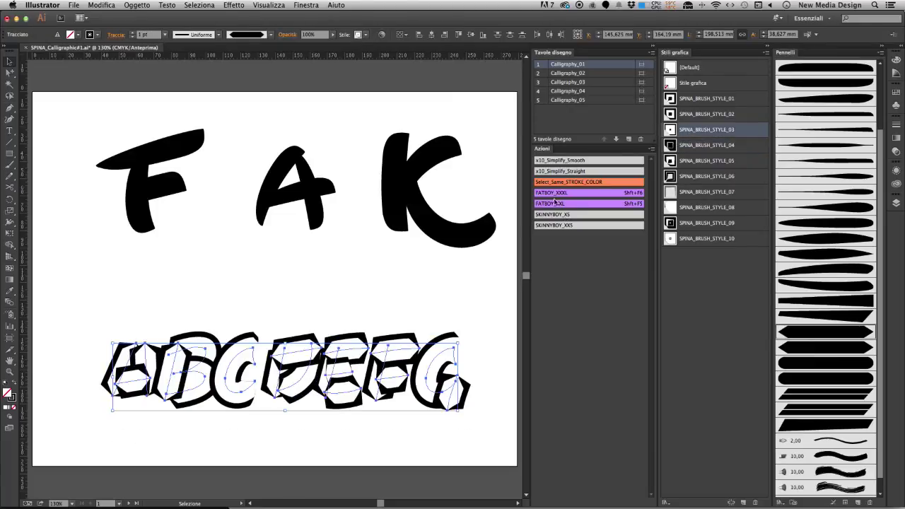
pyautogui.click(563, 215)
pyautogui.moveTo(475, 308); pyautogui.dragTo(111, 425)
pyautogui.click(687, 113)
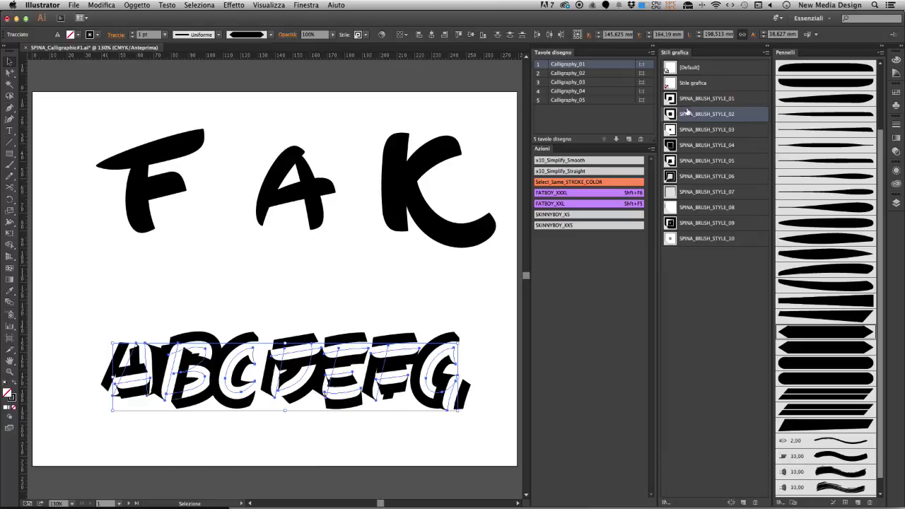
pyautogui.click(564, 217)
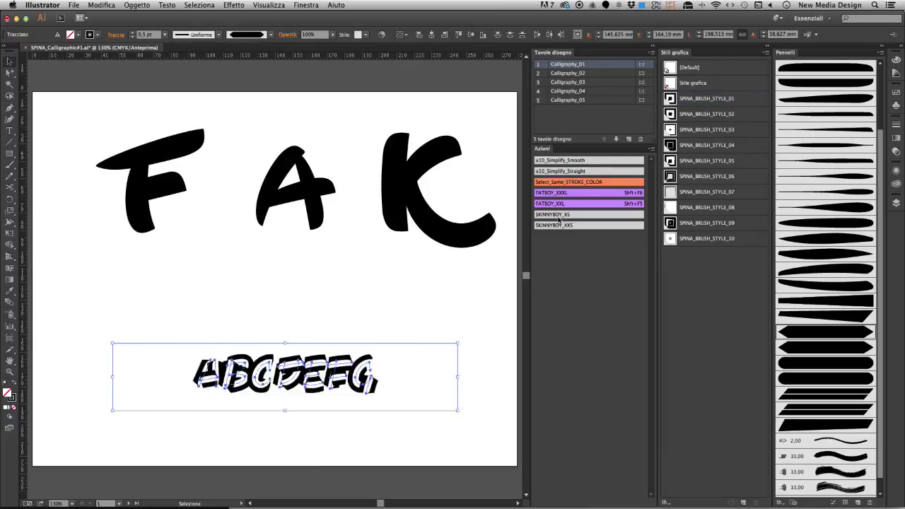
pyautogui.click(150, 187)
pyautogui.click(700, 223)
# Try several graphic styles on the F, settling on the double-outline style
pyautogui.click(700, 207)
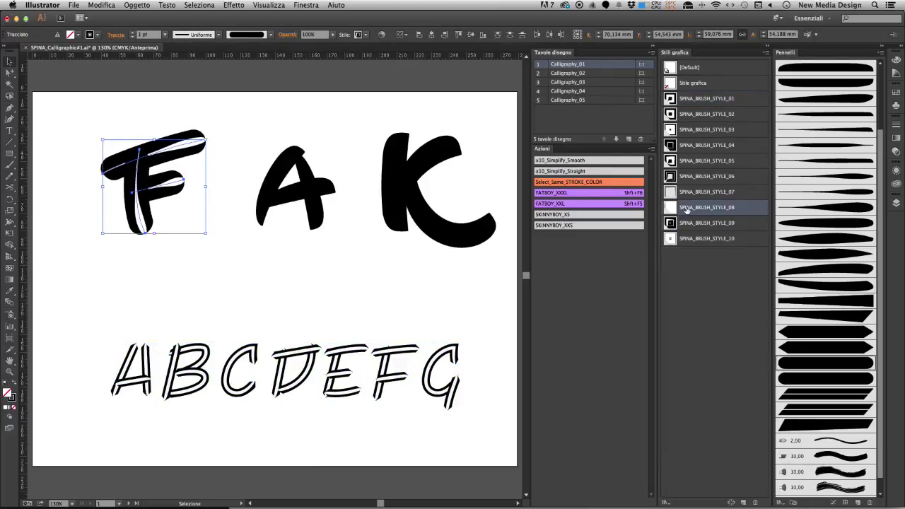
pyautogui.click(695, 176)
pyautogui.click(694, 161)
pyautogui.click(694, 145)
pyautogui.click(318, 147)
# Give the A the double-outline graphic style
pyautogui.click(305, 162)
pyautogui.click(695, 129)
pyautogui.click(695, 145)
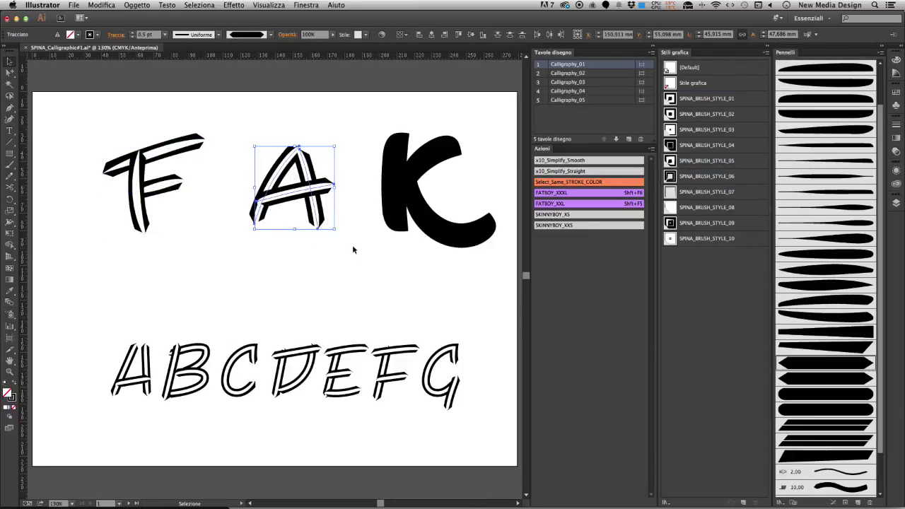
pyautogui.click(352, 245)
# Set the A's blending mode to Scolora in the Opacity settings
pyautogui.moveTo(322, 156); pyautogui.dragTo(328, 140)
pyautogui.click(287, 34)
pyautogui.click(205, 50)
pyautogui.click(204, 118)
pyautogui.click(222, 202)
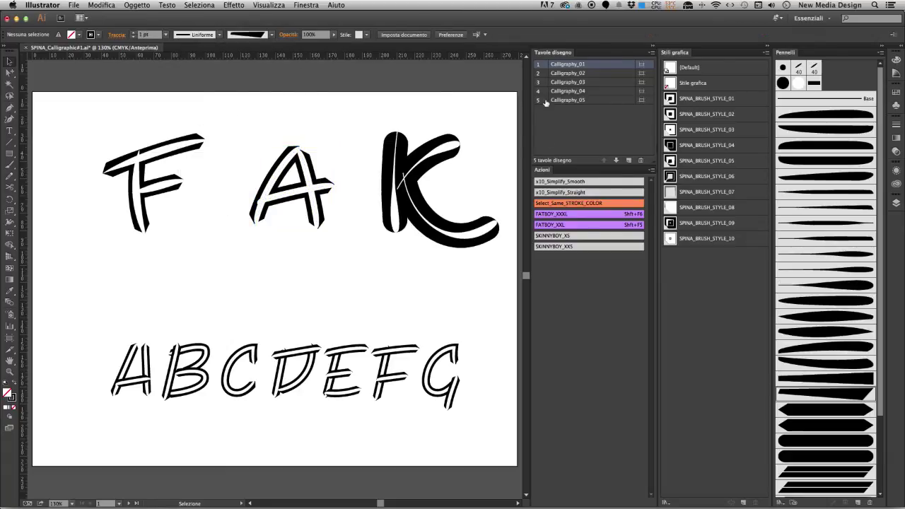
# Paint first bristle-brush strokes for an A, B, 2 and 3 on Calligraphy_05
pyautogui.scroll(-3, 869, 276)
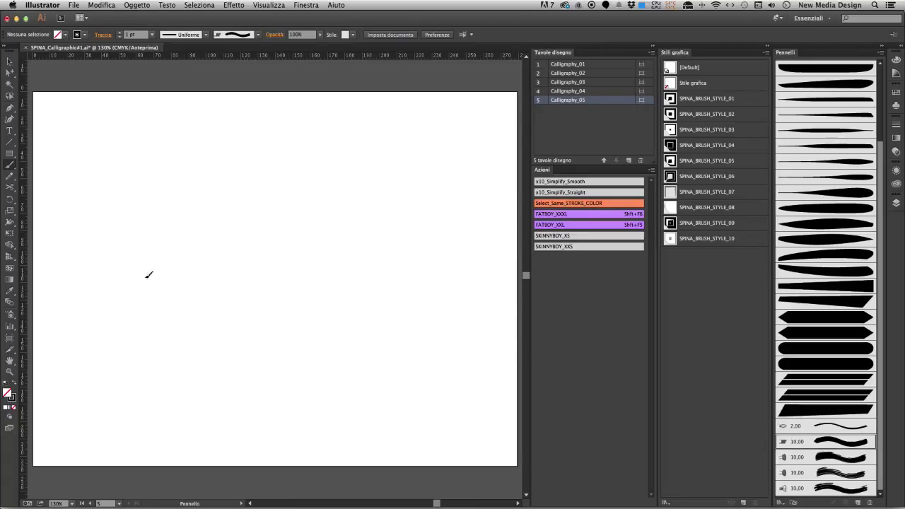
pyautogui.moveTo(145, 291); pyautogui.dragTo(237, 296)
pyautogui.moveTo(183, 263); pyautogui.dragTo(269, 259)
pyautogui.moveTo(292, 205); pyautogui.dragTo(336, 237)
pyautogui.moveTo(311, 188); pyautogui.dragTo(315, 307)
pyautogui.moveTo(319, 254)
pyautogui.mouseDown()
pyautogui.moveTo(368, 248)
pyautogui.moveTo(417, 263)
pyautogui.mouseUp()
pyautogui.moveTo(92, 273)
pyautogui.mouseDown()
pyautogui.moveTo(354, 172)
pyautogui.moveTo(138, 382)
pyautogui.mouseUp()
pyautogui.moveTo(351, 177); pyautogui.dragTo(338, 384)
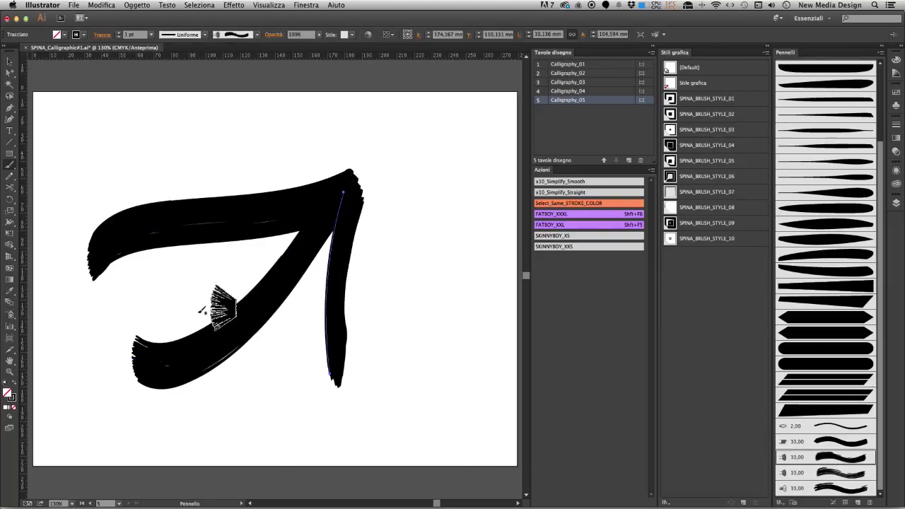
pyautogui.moveTo(202, 311); pyautogui.dragTo(387, 251)
pyautogui.moveTo(211, 244)
pyautogui.mouseDown()
pyautogui.moveTo(189, 343)
pyautogui.moveTo(315, 290)
pyautogui.mouseUp()
pyautogui.moveTo(354, 213)
pyautogui.mouseDown()
pyautogui.moveTo(421, 272)
pyautogui.moveTo(338, 350)
pyautogui.mouseUp()
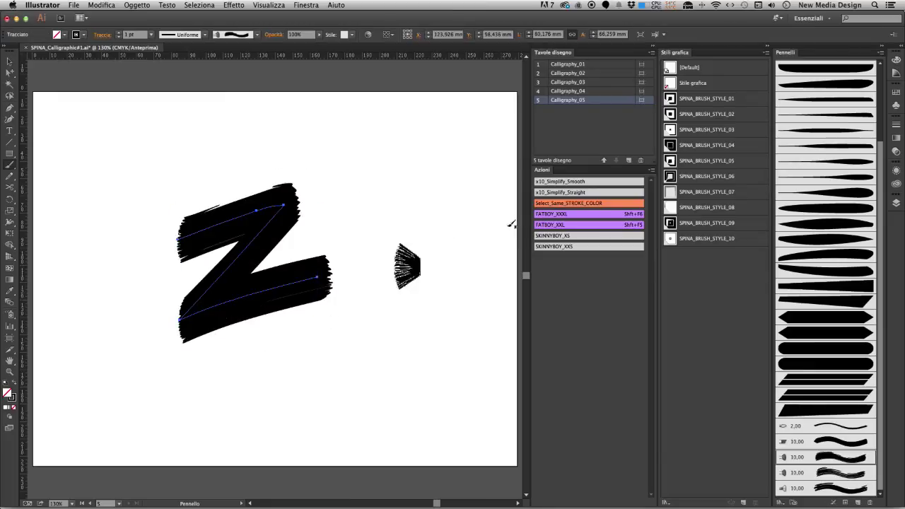
# Repaint the A and B with bristle strokes and add two large sweeping strokes
pyautogui.moveTo(258, 174); pyautogui.dragTo(282, 314)
pyautogui.moveTo(186, 268); pyautogui.dragTo(287, 263)
pyautogui.moveTo(327, 176); pyautogui.dragTo(340, 233)
pyautogui.moveTo(340, 233); pyautogui.dragTo(329, 312)
pyautogui.moveTo(327, 170); pyautogui.dragTo(326, 322)
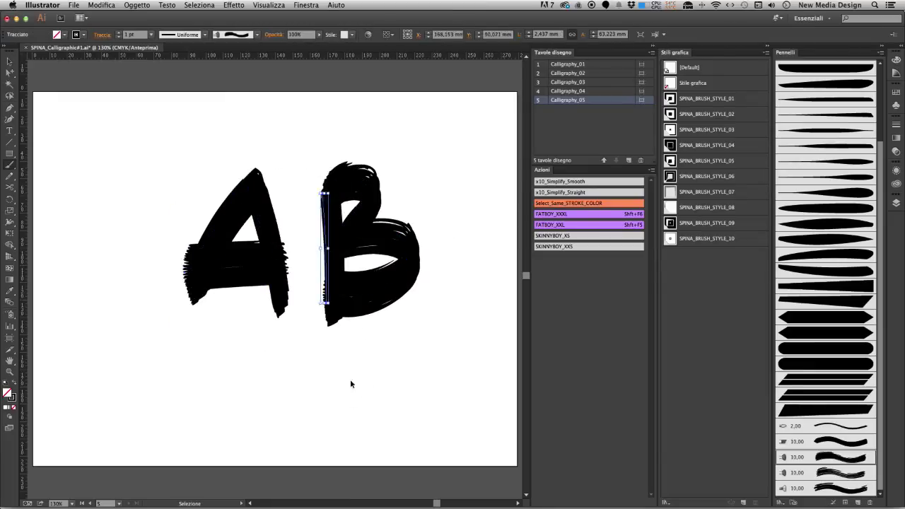
pyautogui.moveTo(113, 252)
pyautogui.mouseDown()
pyautogui.moveTo(382, 154)
pyautogui.moveTo(72, 331)
pyautogui.mouseUp()
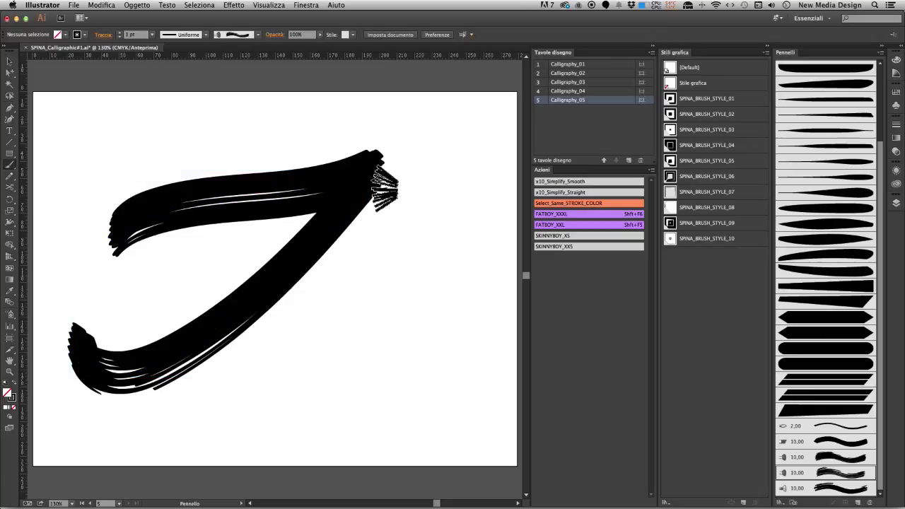
pyautogui.moveTo(375, 171); pyautogui.dragTo(354, 372)
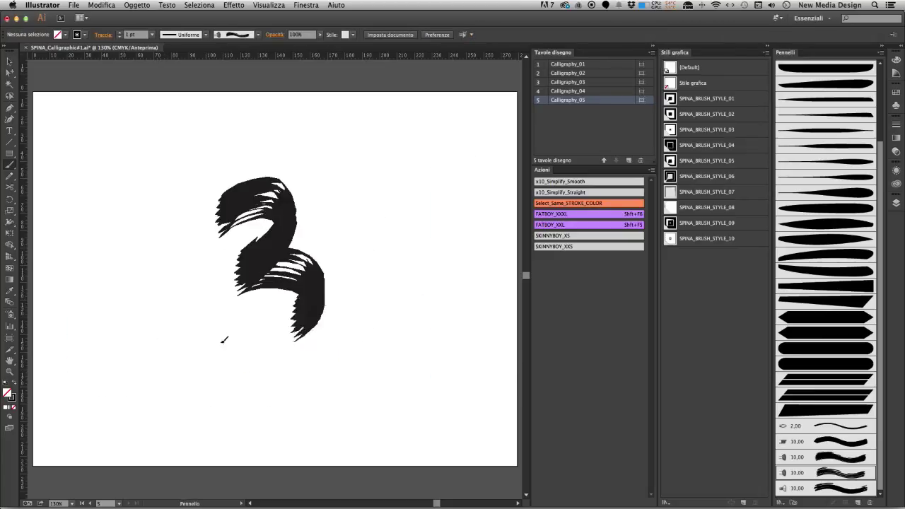
# Paint a final sweeping bristle stroke to complete the large cursive A
pyautogui.moveTo(103, 242)
pyautogui.mouseDown()
pyautogui.moveTo(378, 166)
pyautogui.moveTo(112, 324)
pyautogui.mouseUp()
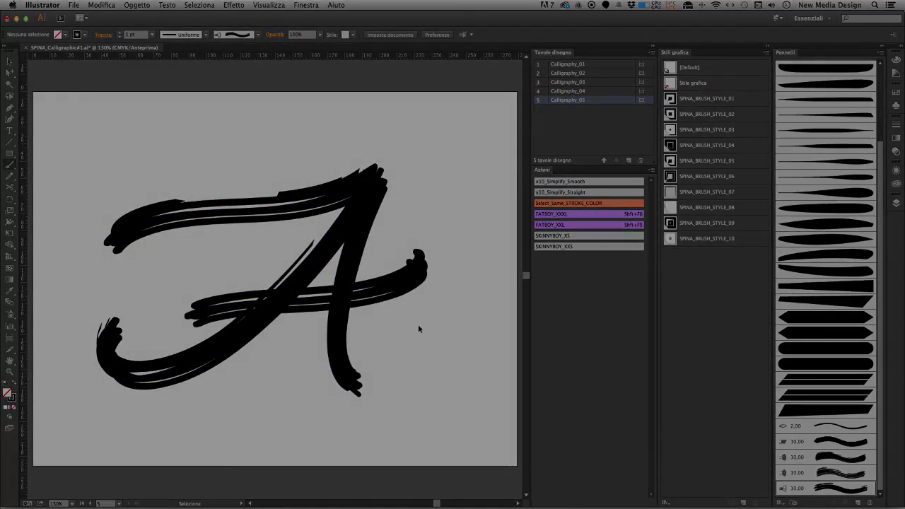